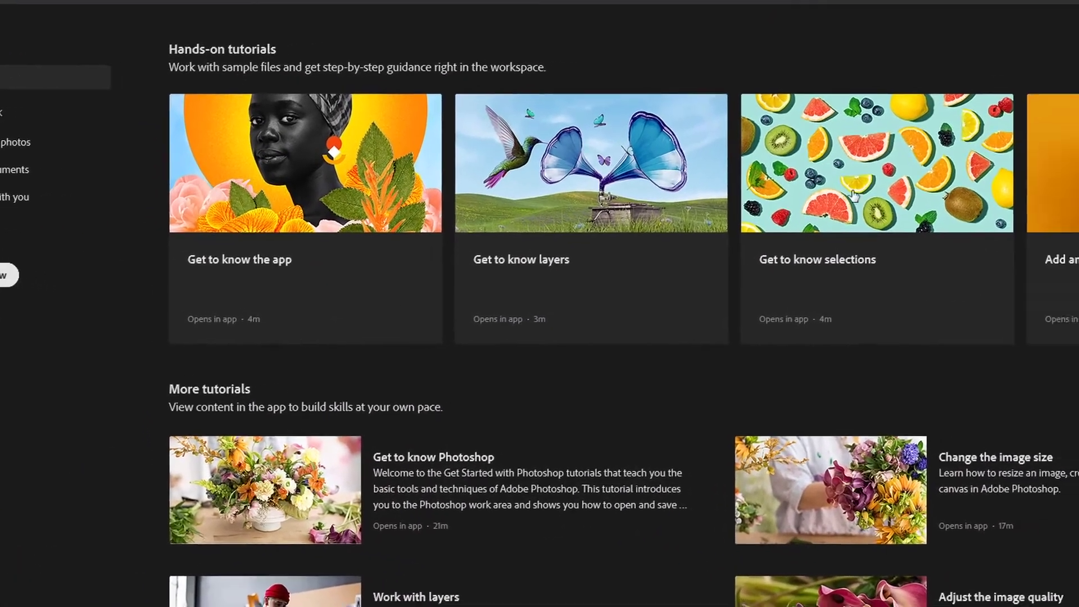
Step: Start a new document from the 1920 × 1080 px, 300 ppi recent preset
key(ctrl+n)
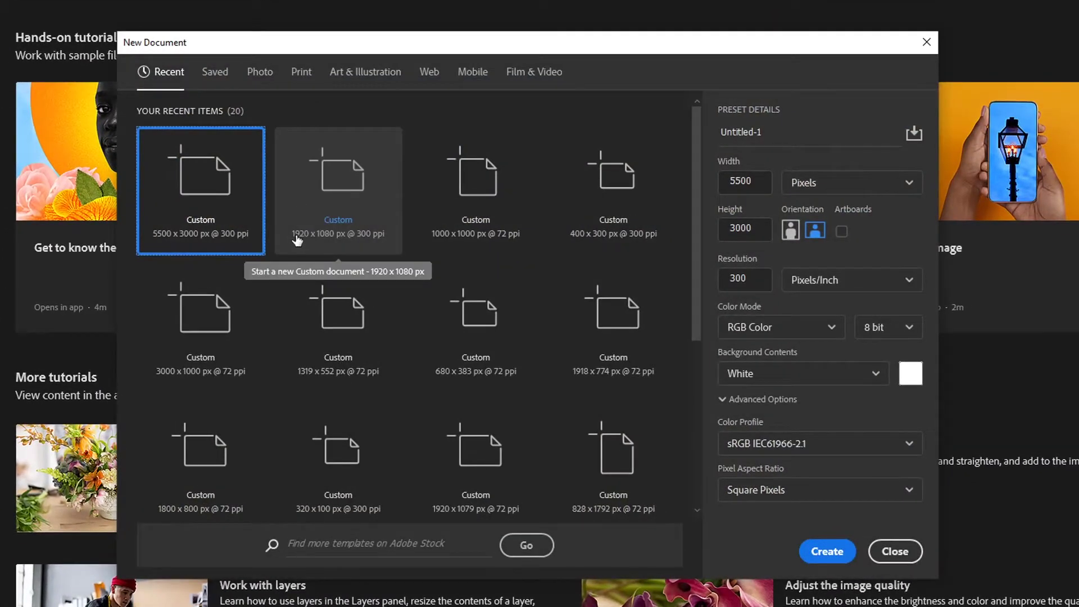
click(298, 241)
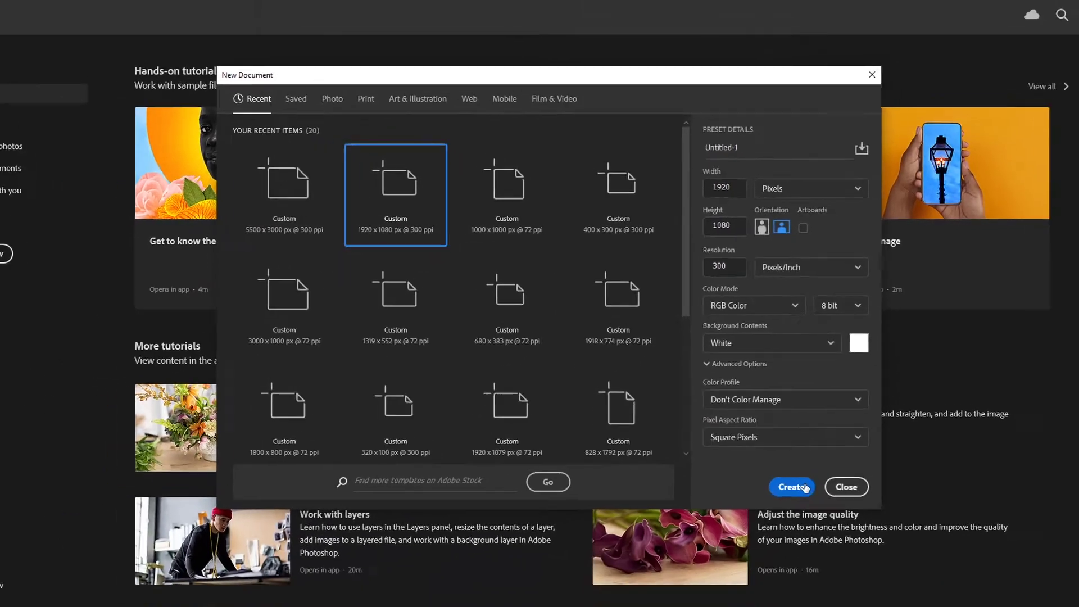
Step: Create the blank 1920 × 1080 document, unlock the Background and convert Layer 0 to a smart object
click(805, 488)
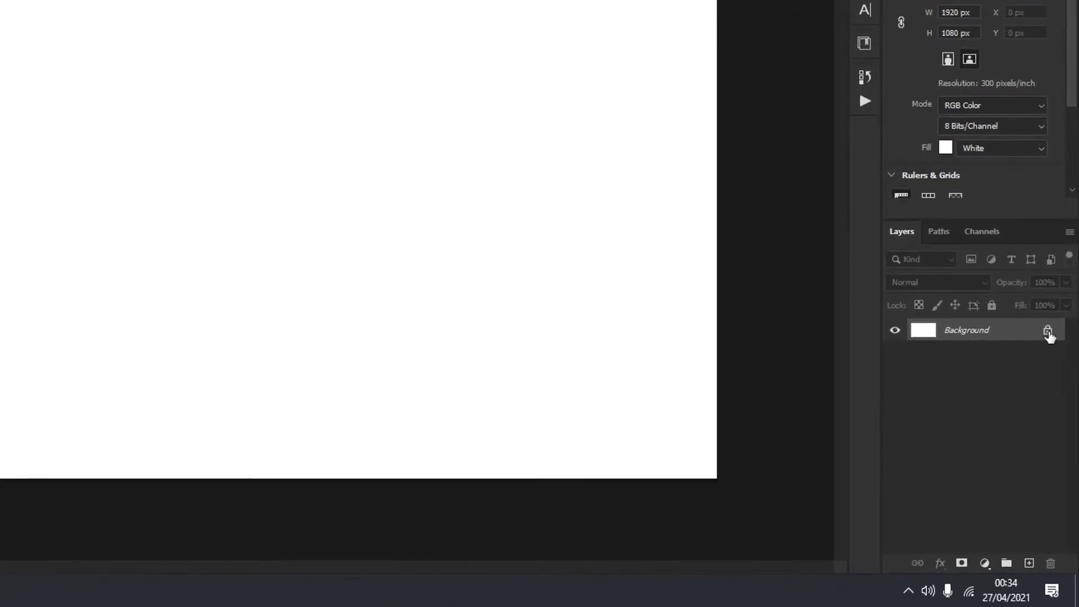
click(1048, 332)
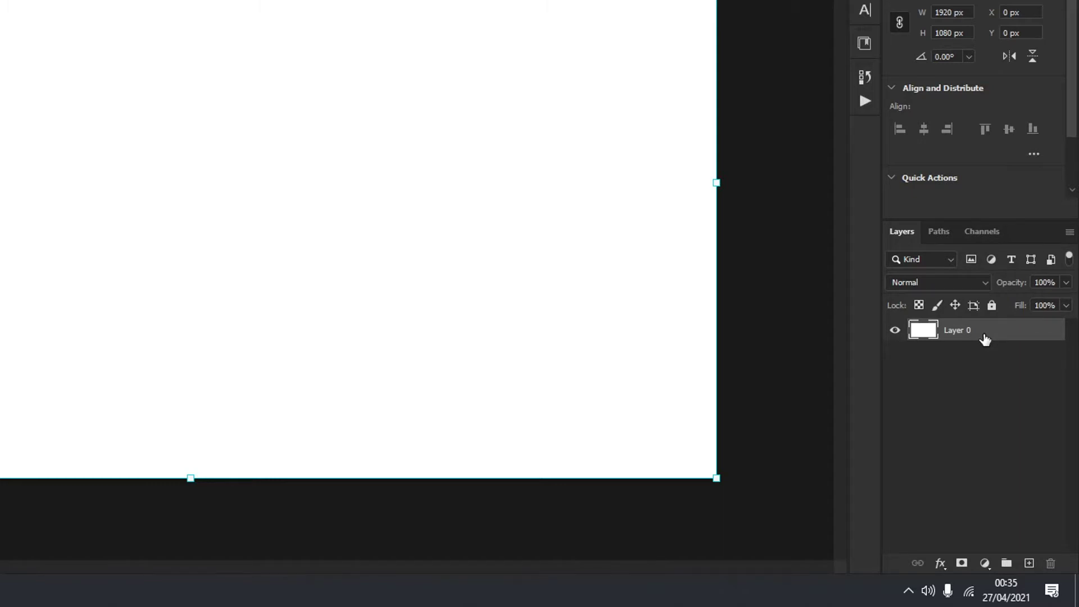
right_click(965, 332)
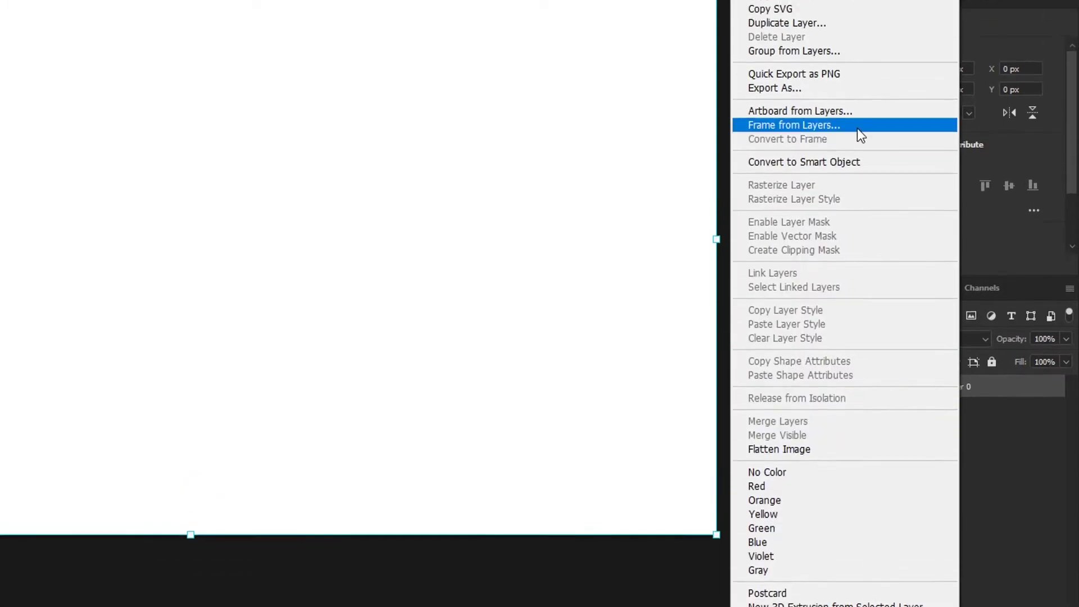
click(842, 174)
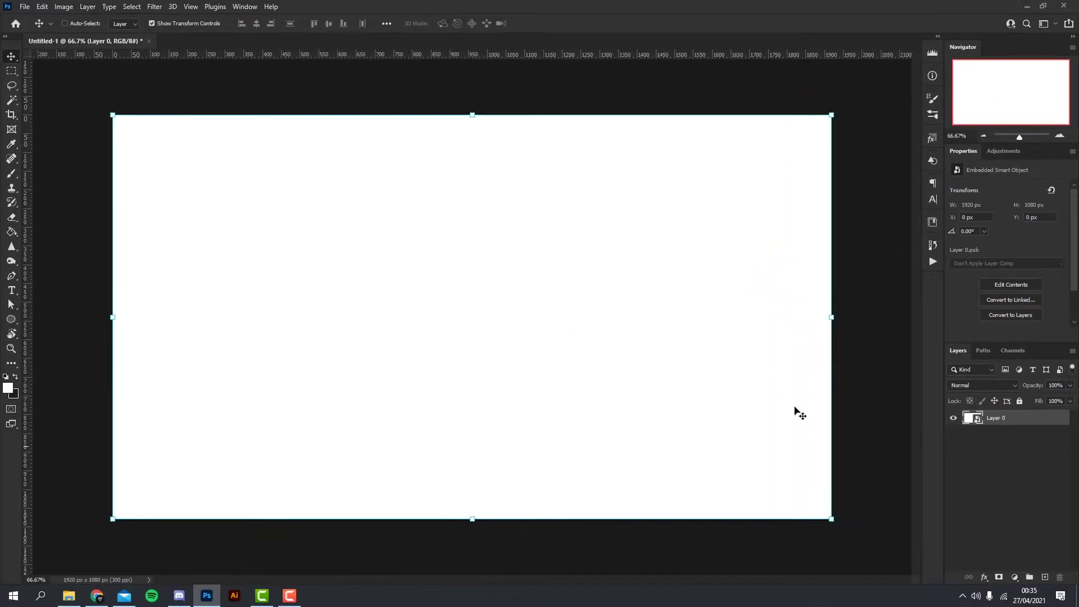
Step: Apply Render > Clouds, then Render > Difference Clouds as smart filters on Layer 0
click(155, 6)
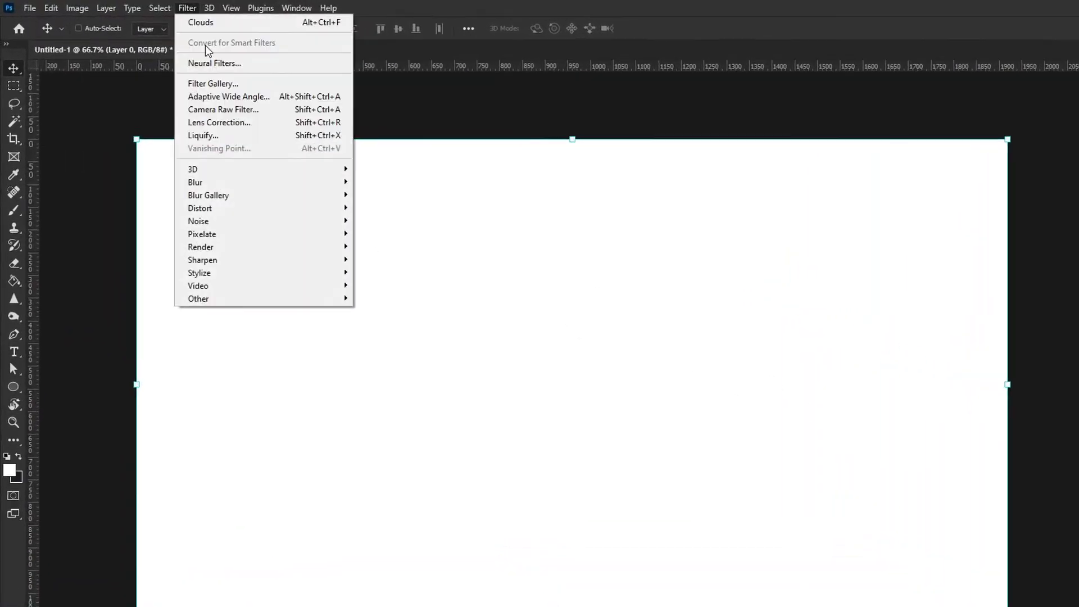
mouse_move(266, 247)
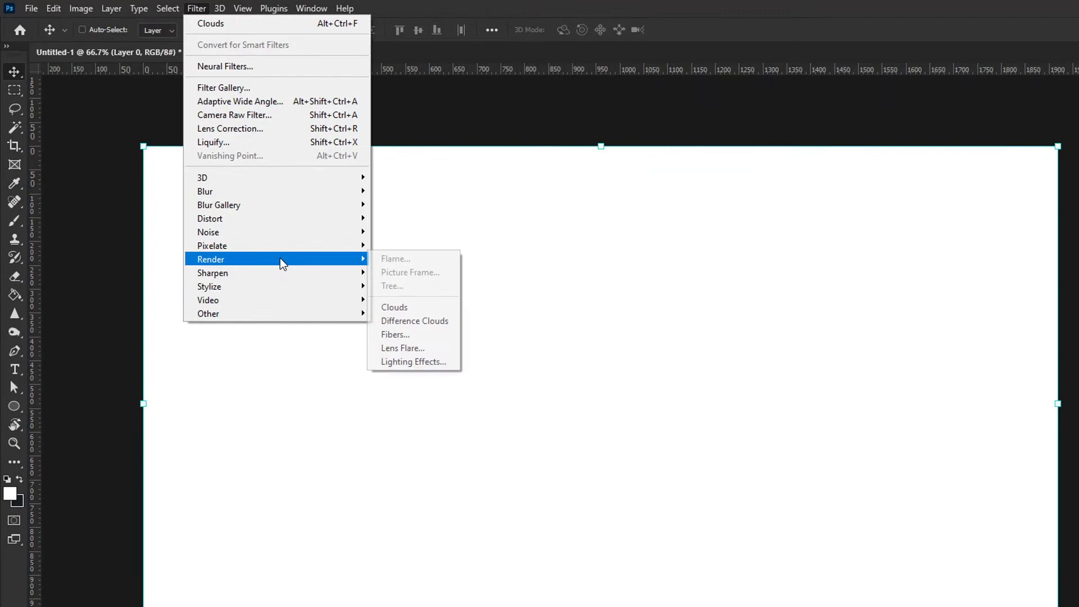
click(384, 294)
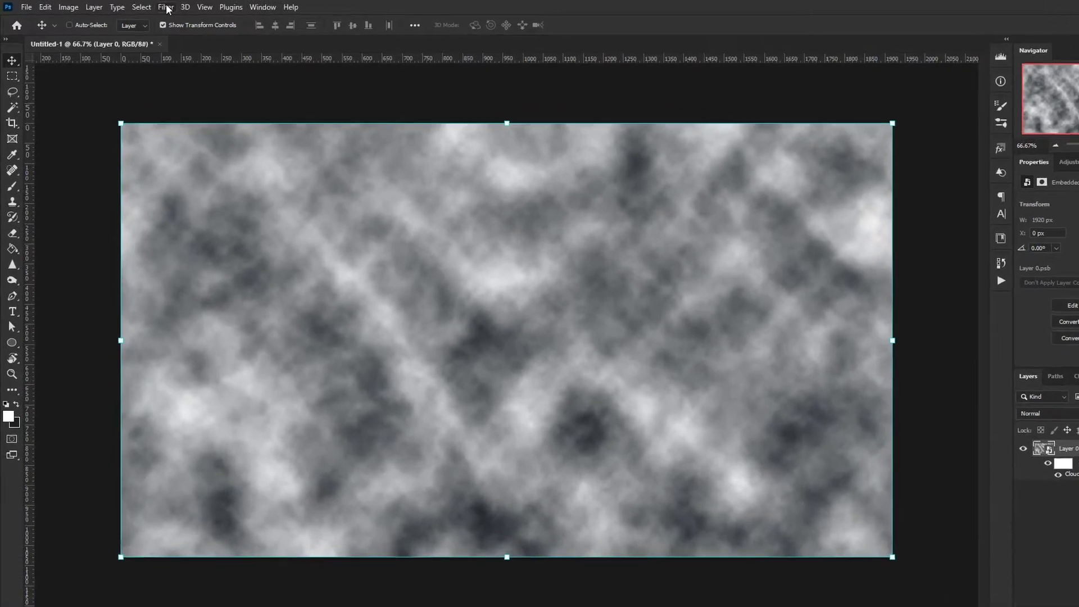
click(155, 6)
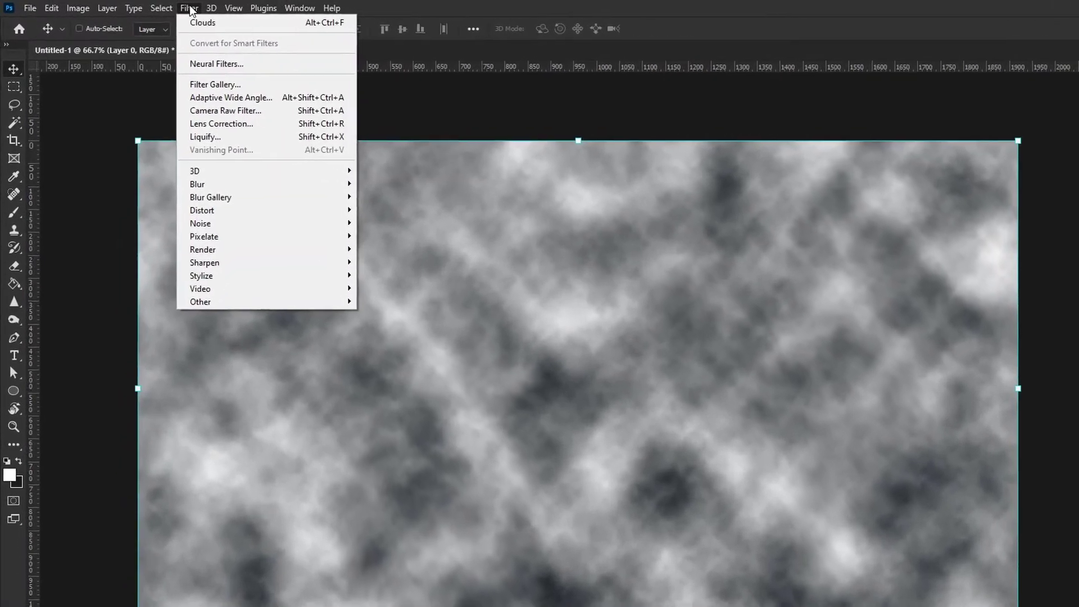
mouse_move(197, 256)
click(413, 308)
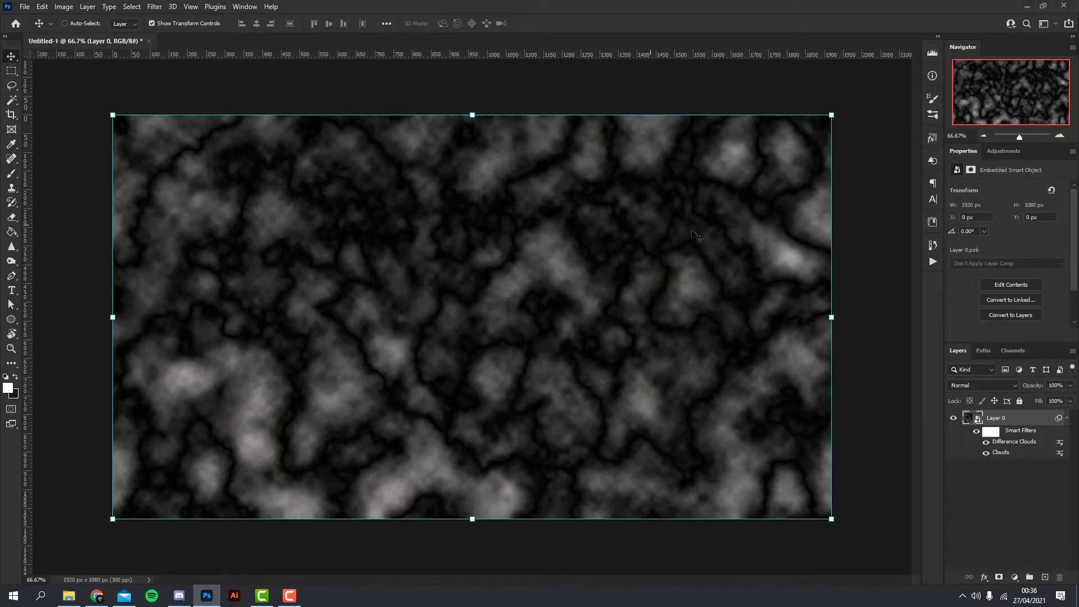
Step: Regenerate the clouds, then add a Gaussian Blur smart filter with an 11.1-pixel radius
key(alt+ctrl+f)
click(156, 7)
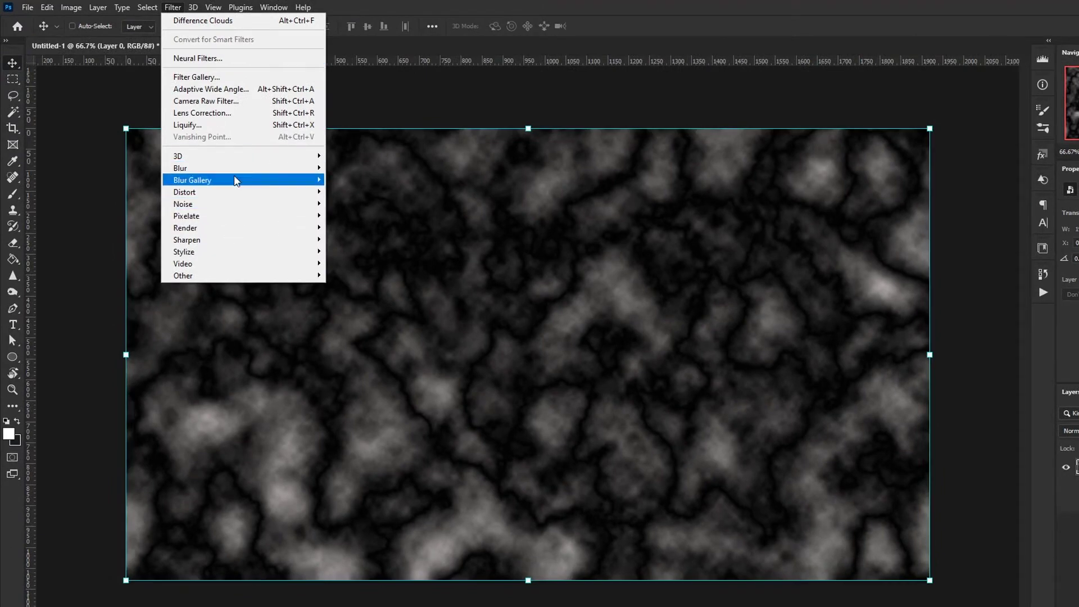
click(362, 216)
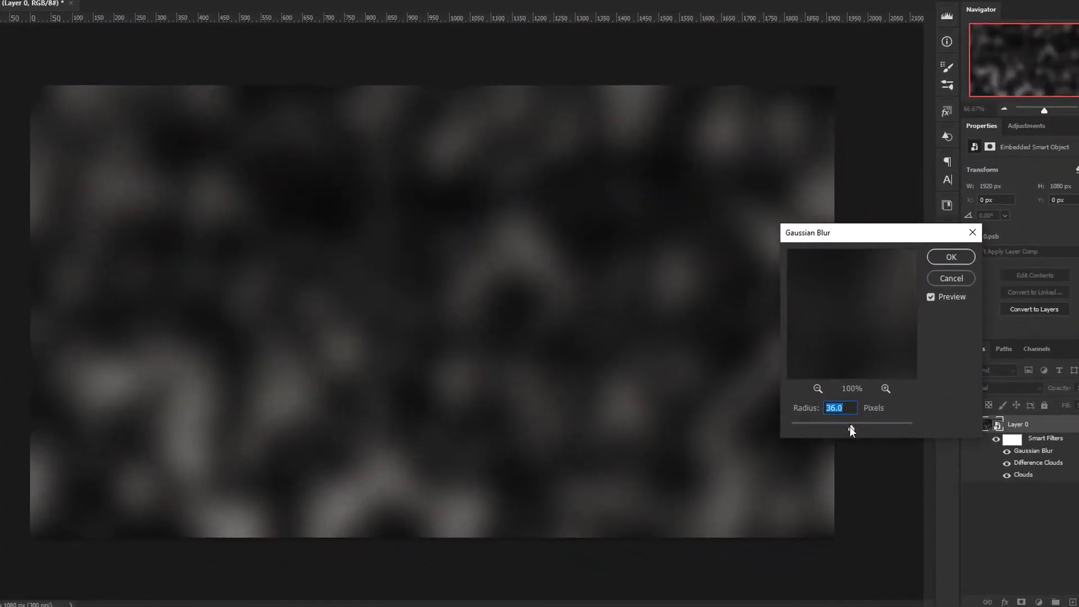
drag(825, 429, 841, 430)
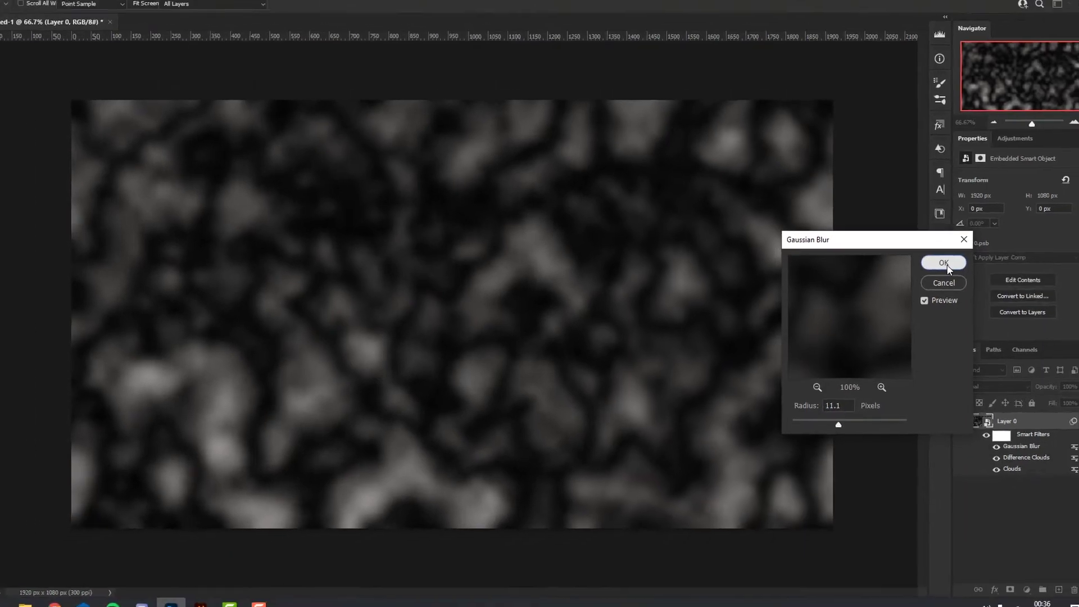
click(953, 258)
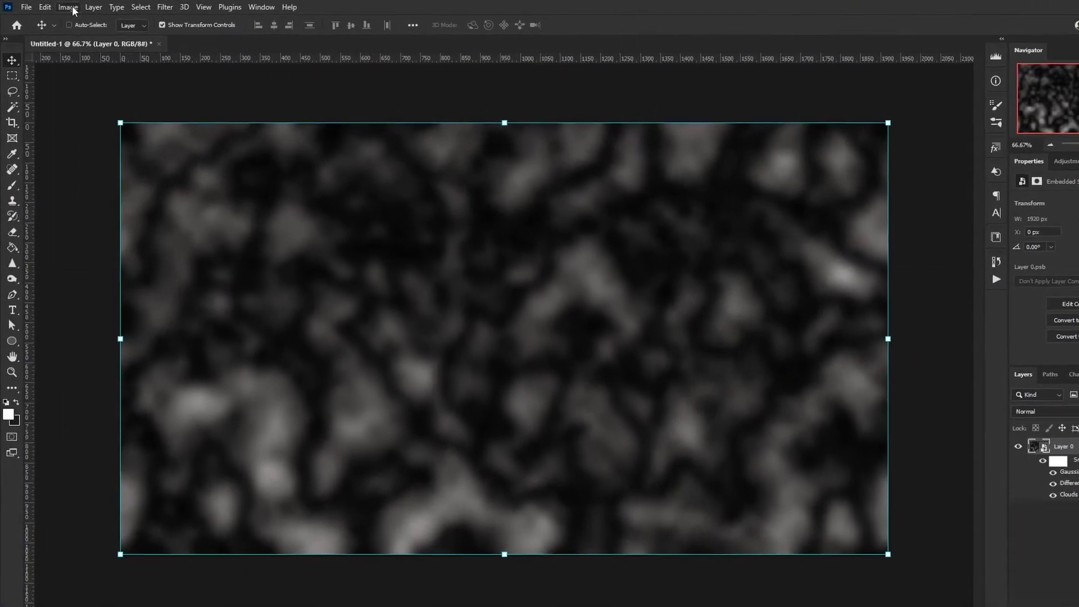
Step: Add a Posterize adjustment with Levels raised from 4 to 18
click(64, 6)
mouse_move(107, 39)
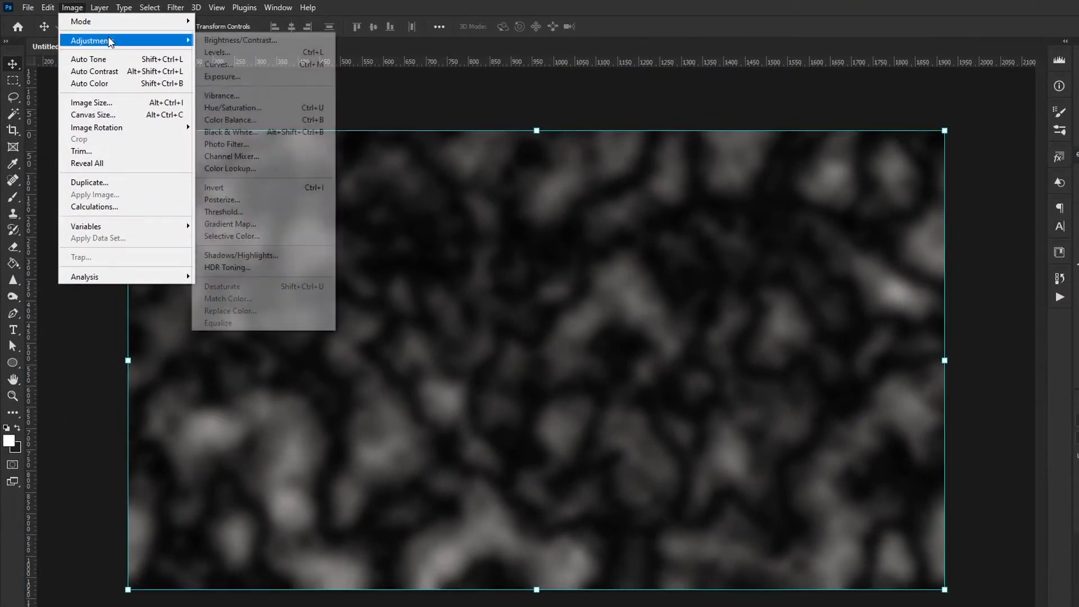
click(273, 203)
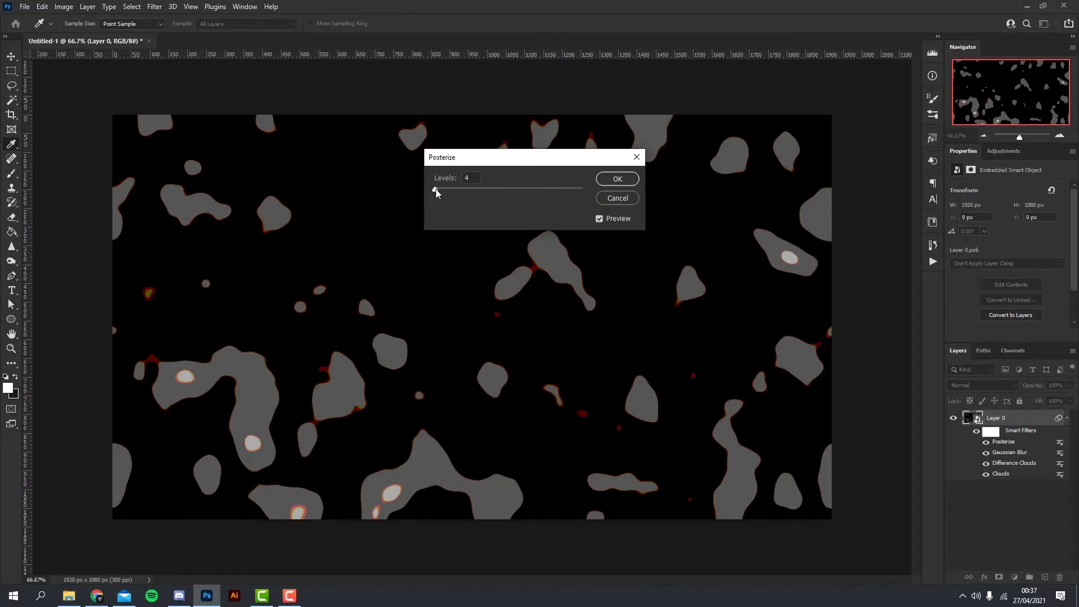
drag(436, 189, 443, 190)
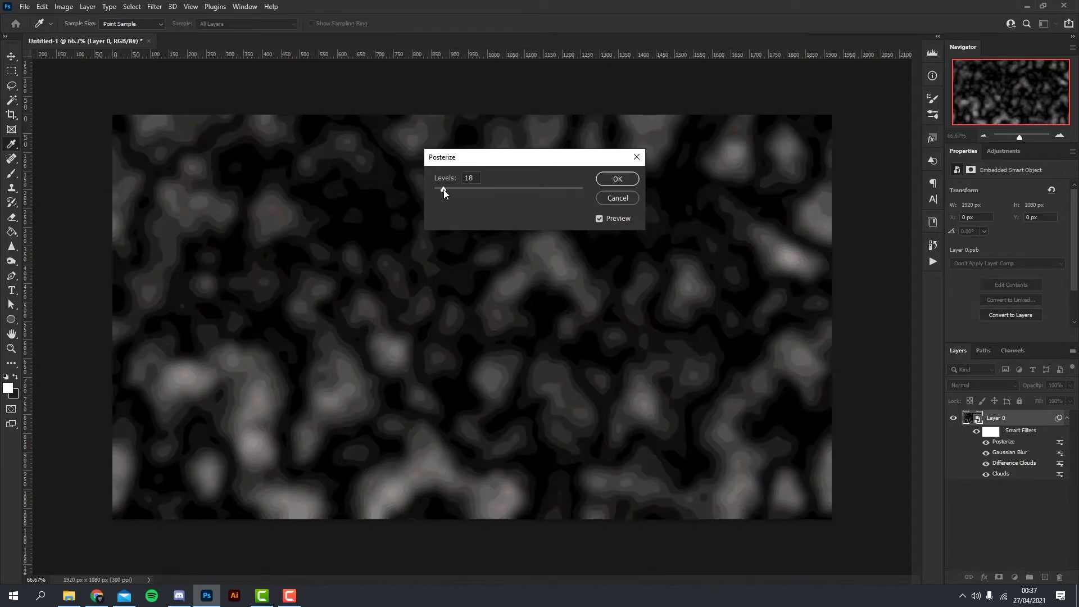
click(629, 179)
key(v)
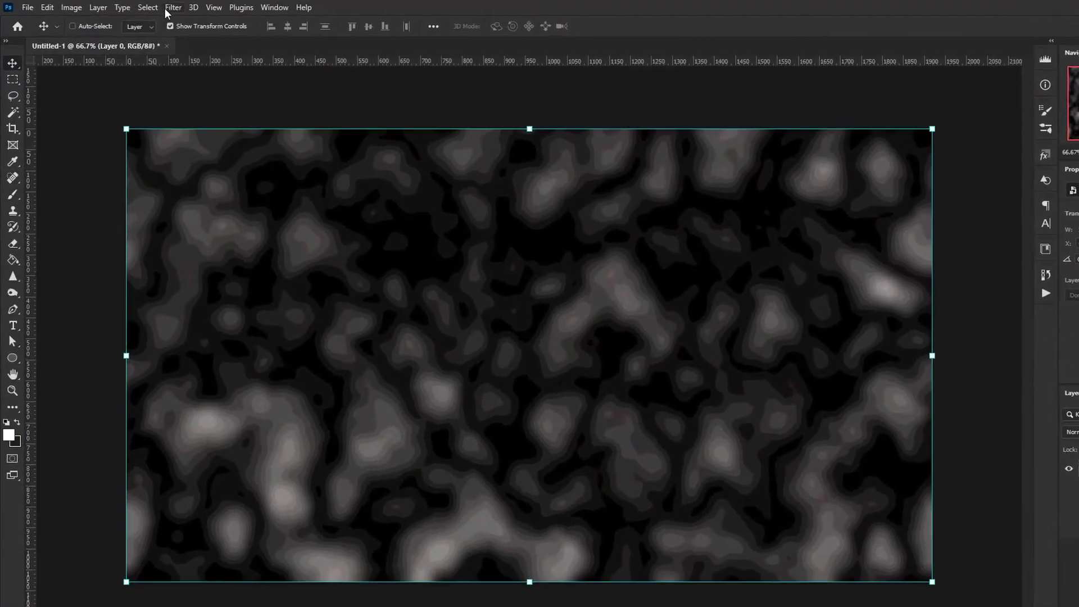
Step: Apply Stylize > Find Edges to trace the grey bands into contour lines
click(154, 6)
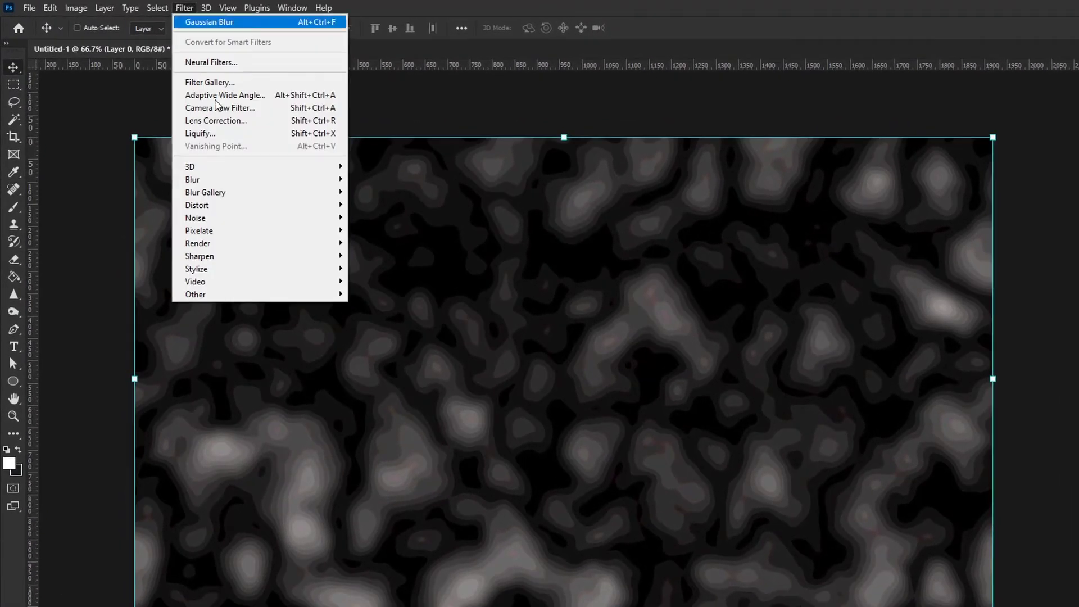
mouse_move(231, 272)
click(406, 305)
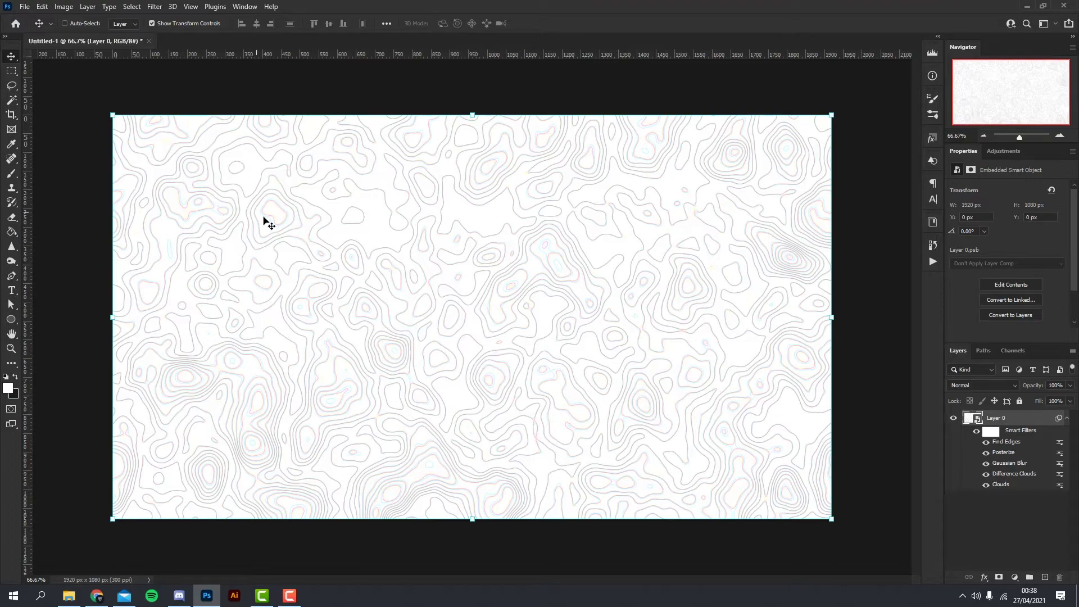
click(64, 7)
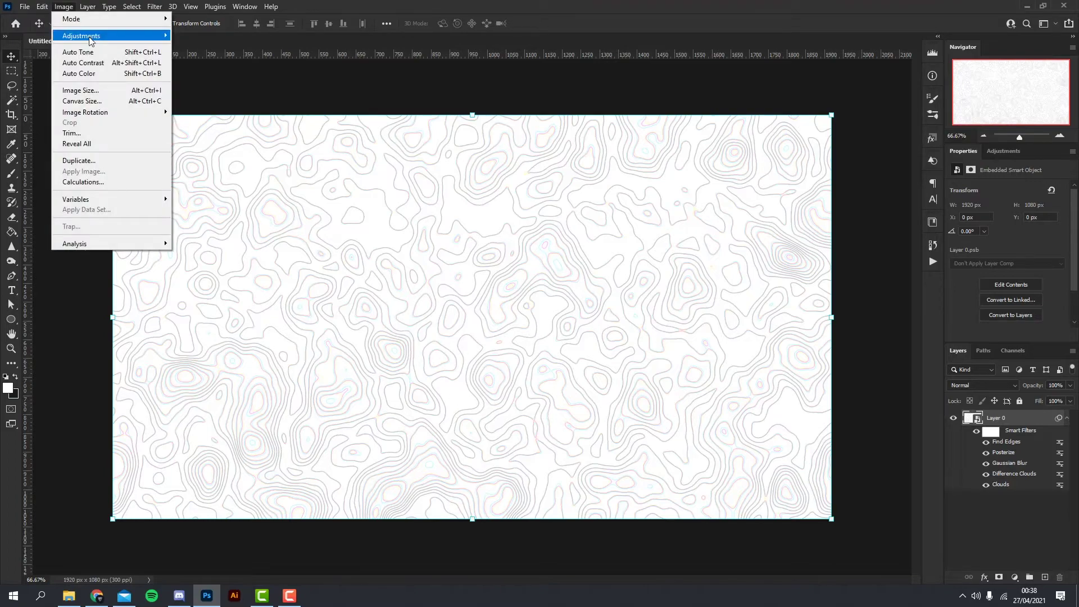
Step: Add a Gradient Map adjustment and choose a green-teal preset in the Gradient Editor
mouse_move(90, 41)
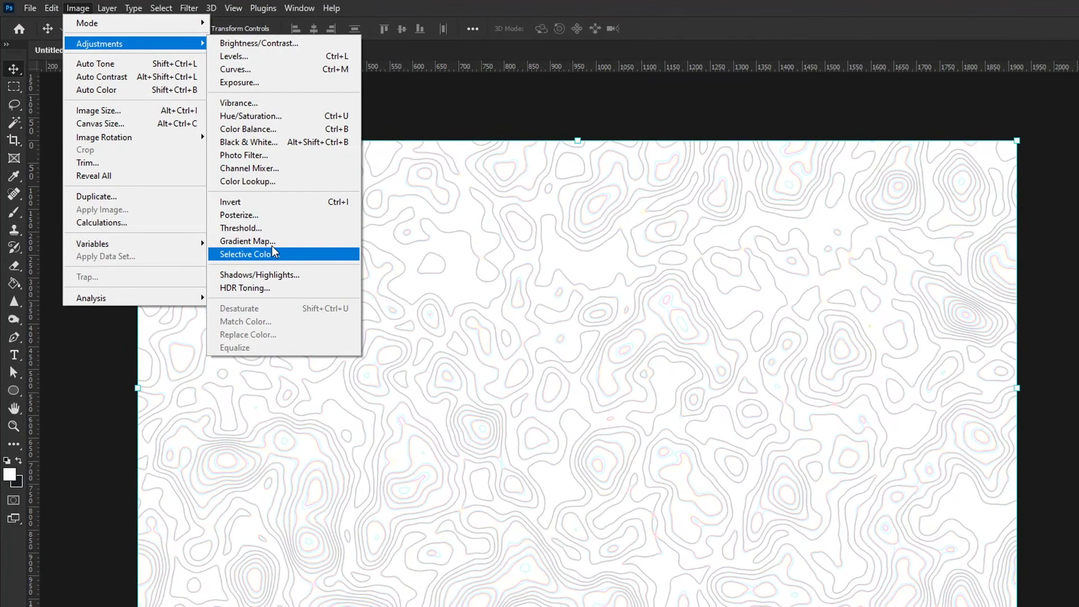
click(269, 242)
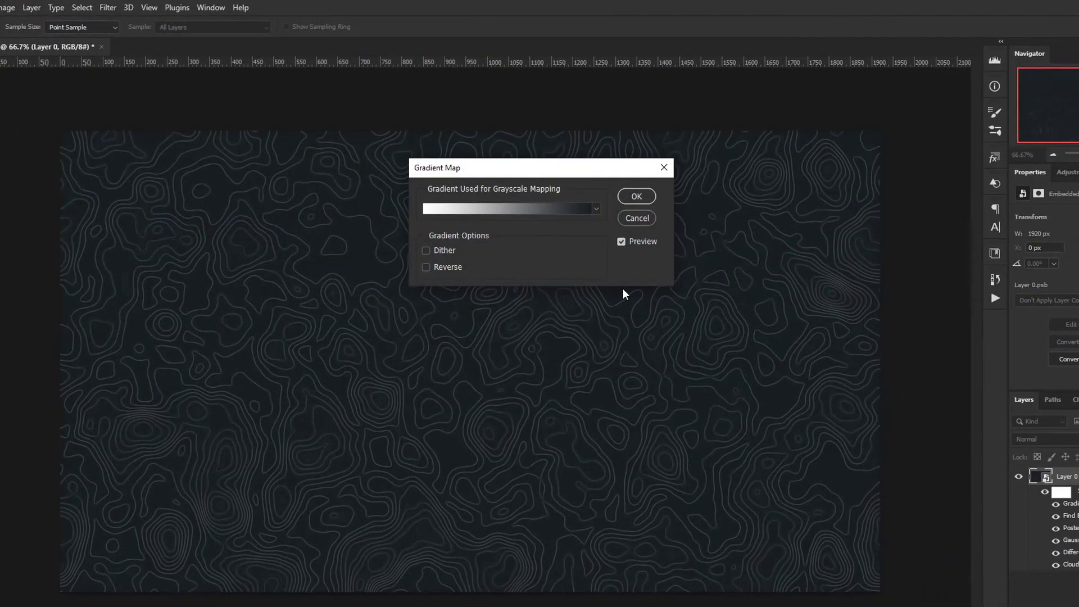
drag(469, 169, 740, 277)
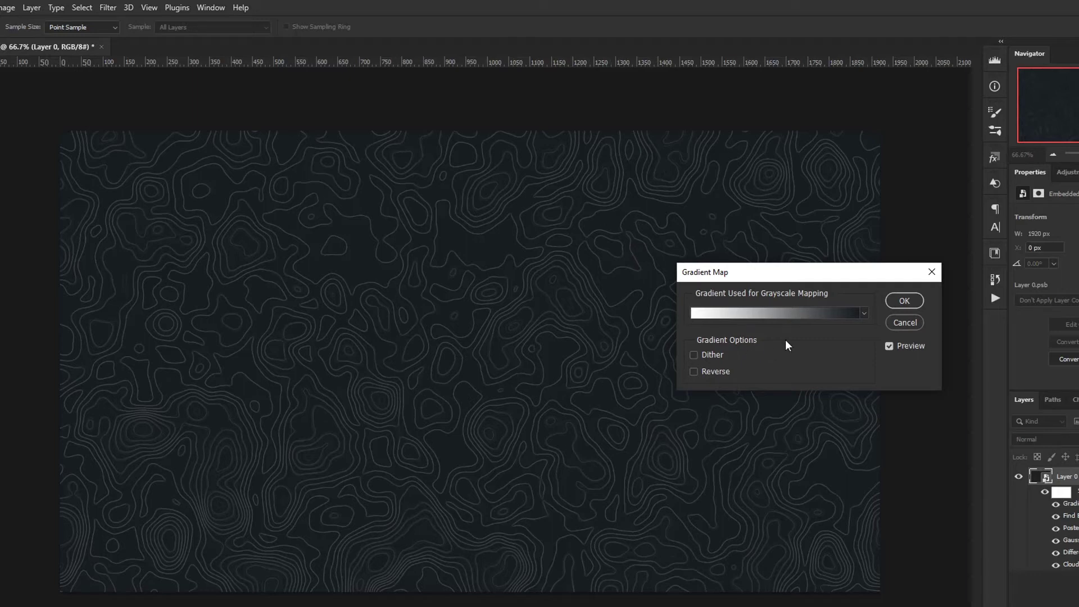
click(761, 314)
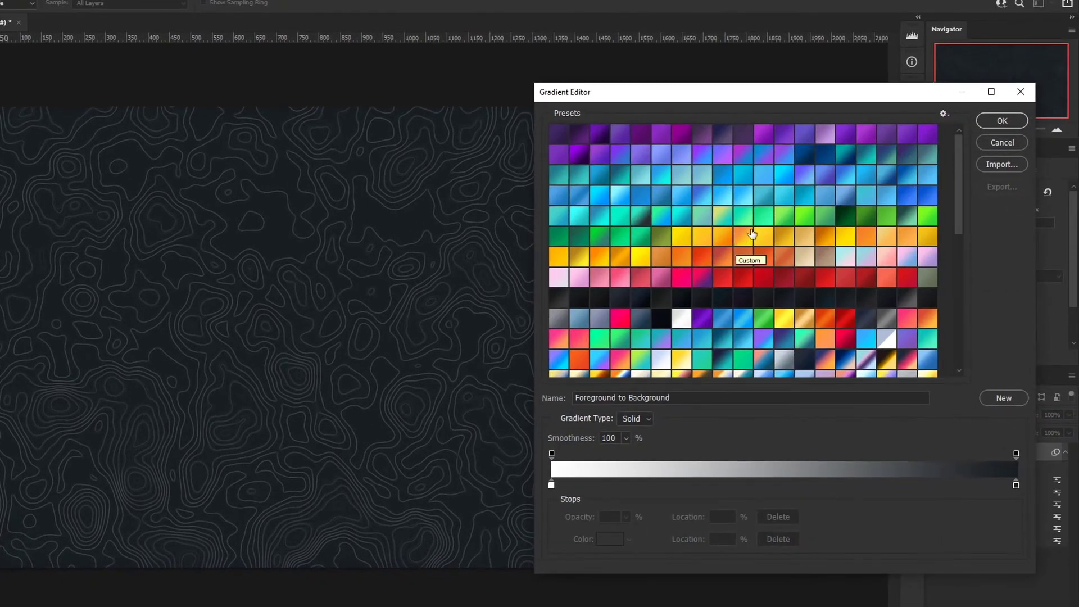
click(642, 234)
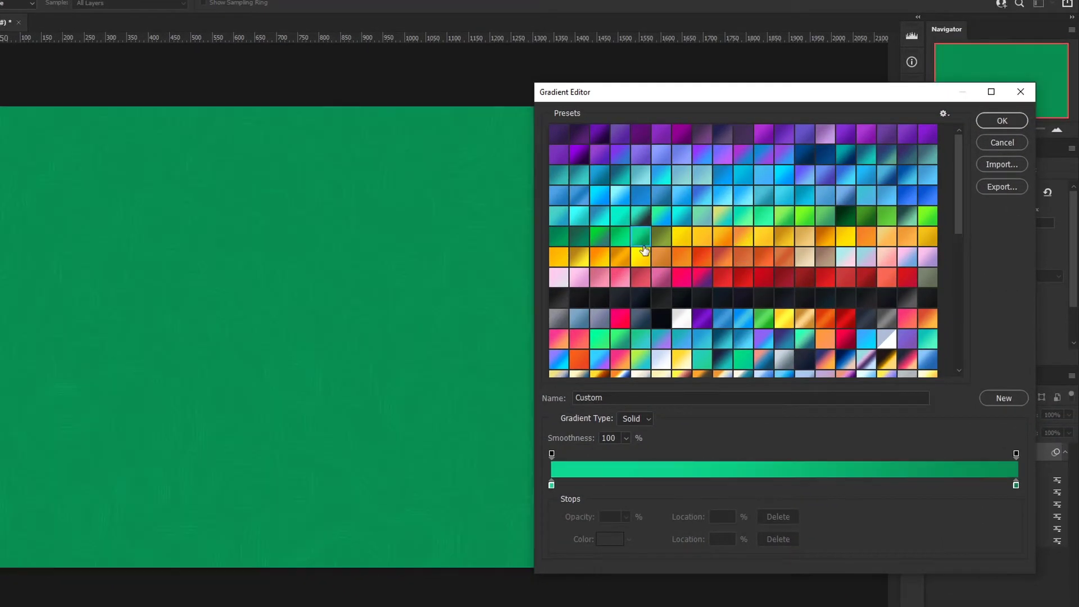
click(599, 237)
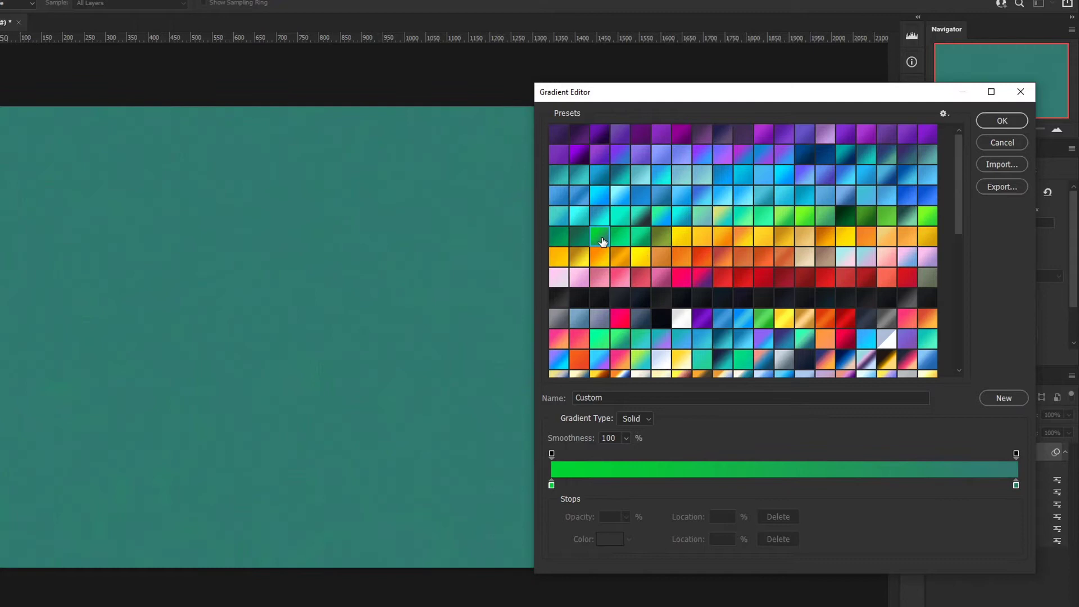
Step: Make the right gradient stop dark teal and the left stop bright mint, then accept the gradient
double_click(1015, 485)
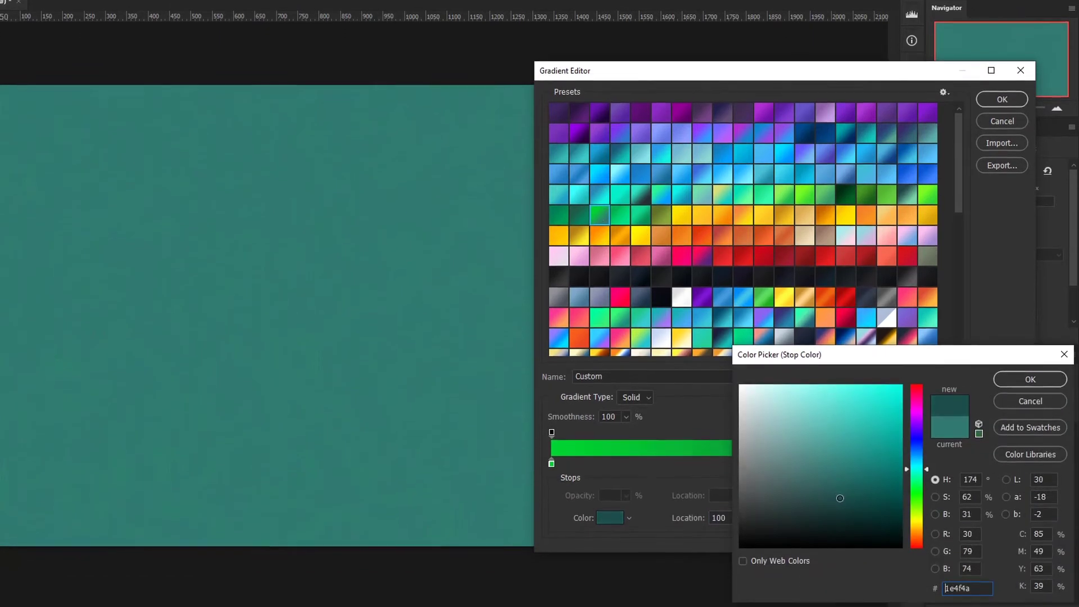
drag(840, 498, 844, 506)
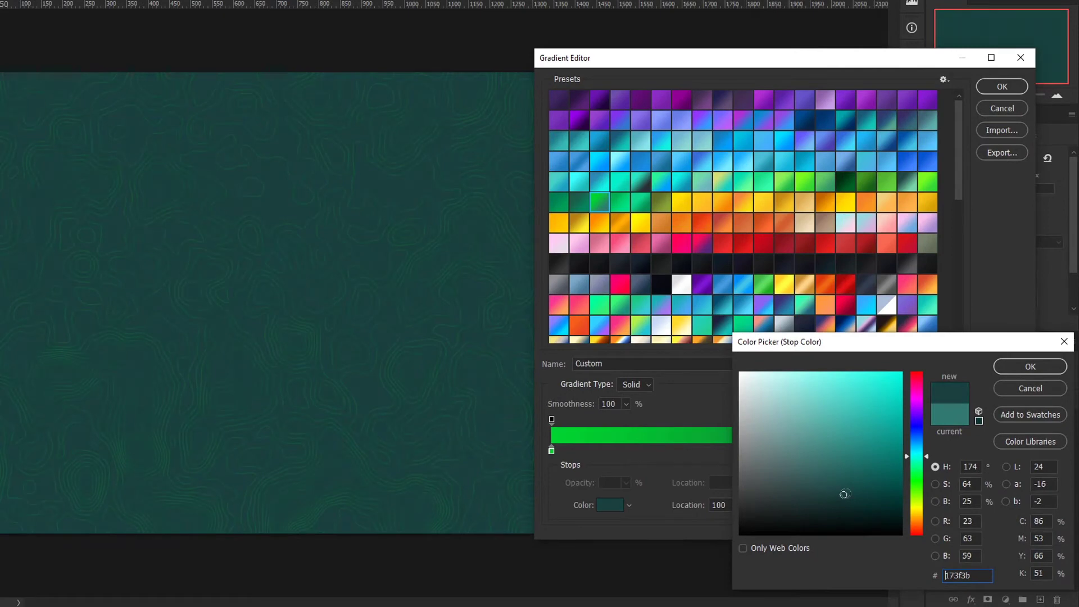
click(1029, 366)
double_click(551, 451)
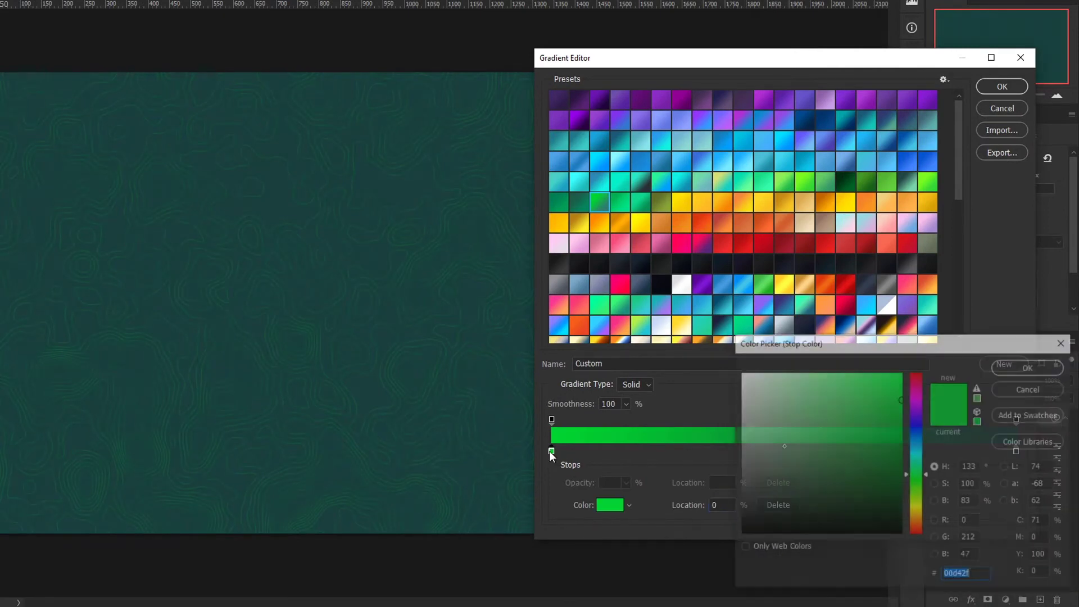
drag(919, 484, 919, 464)
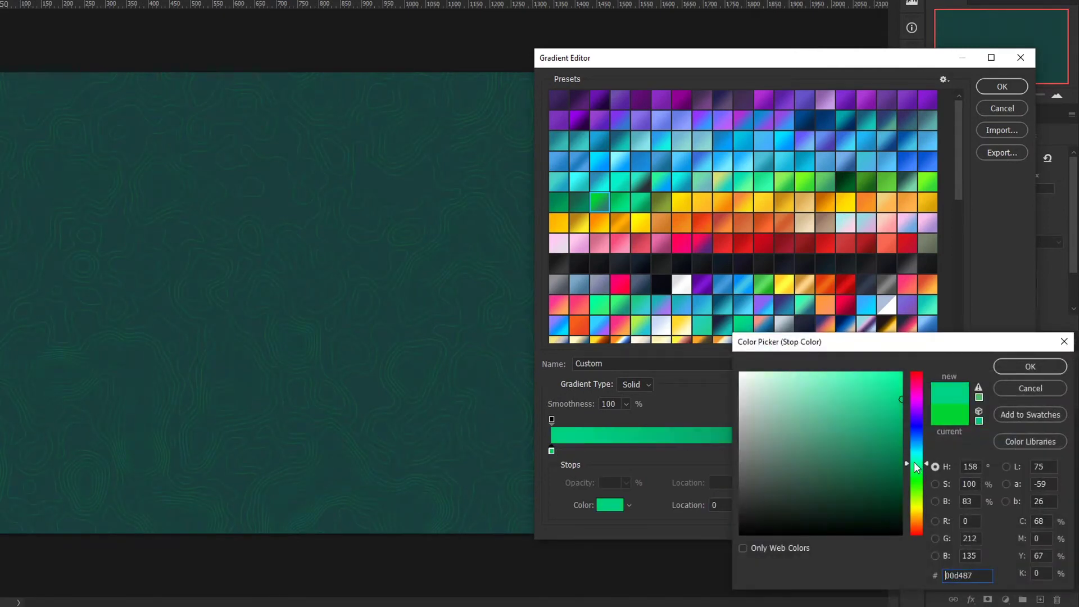
drag(890, 417, 894, 390)
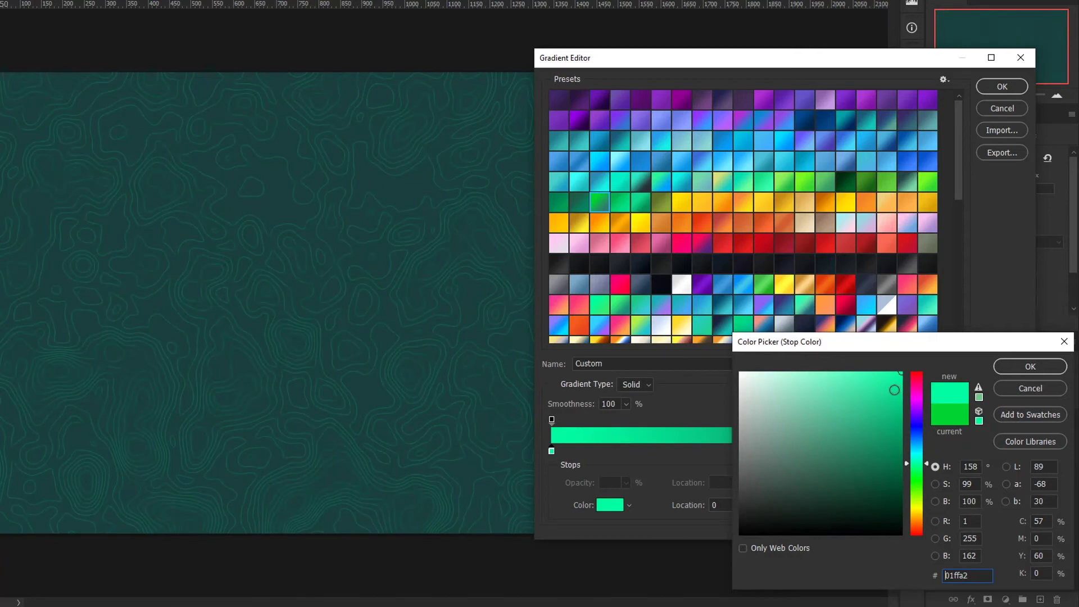
click(1019, 367)
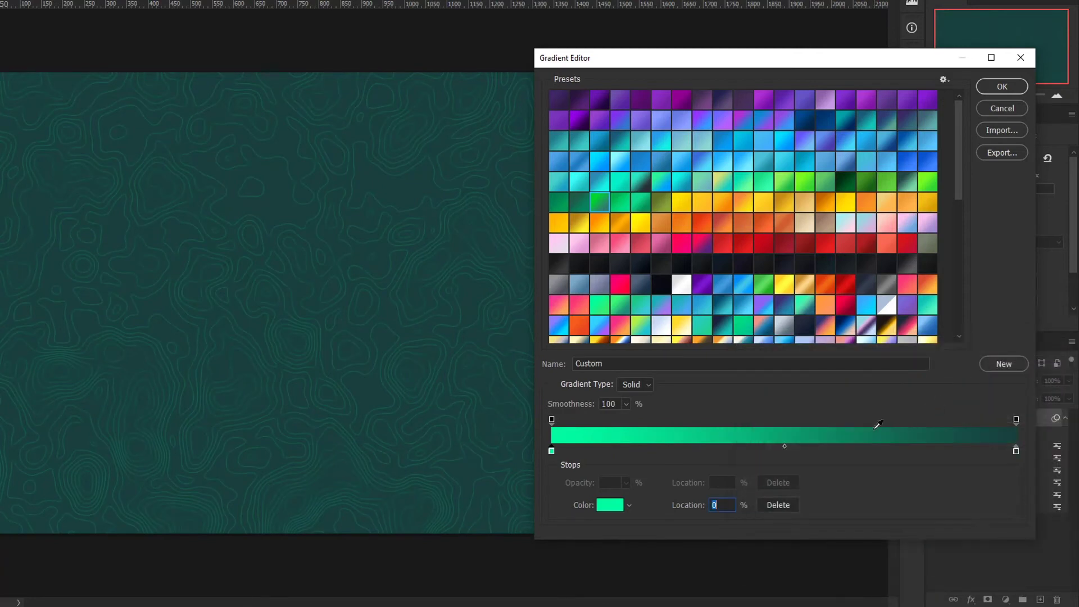
click(1010, 85)
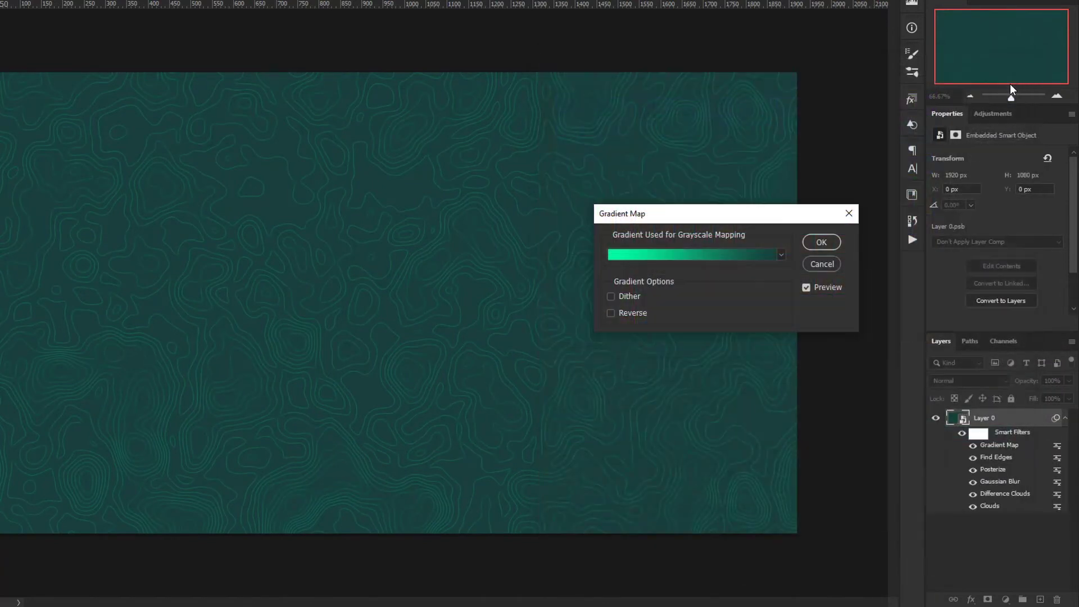
Step: Keep the mint-to-teal Gradient Map unreversed and commit it as a smart filter
click(641, 318)
click(619, 319)
click(627, 321)
click(628, 320)
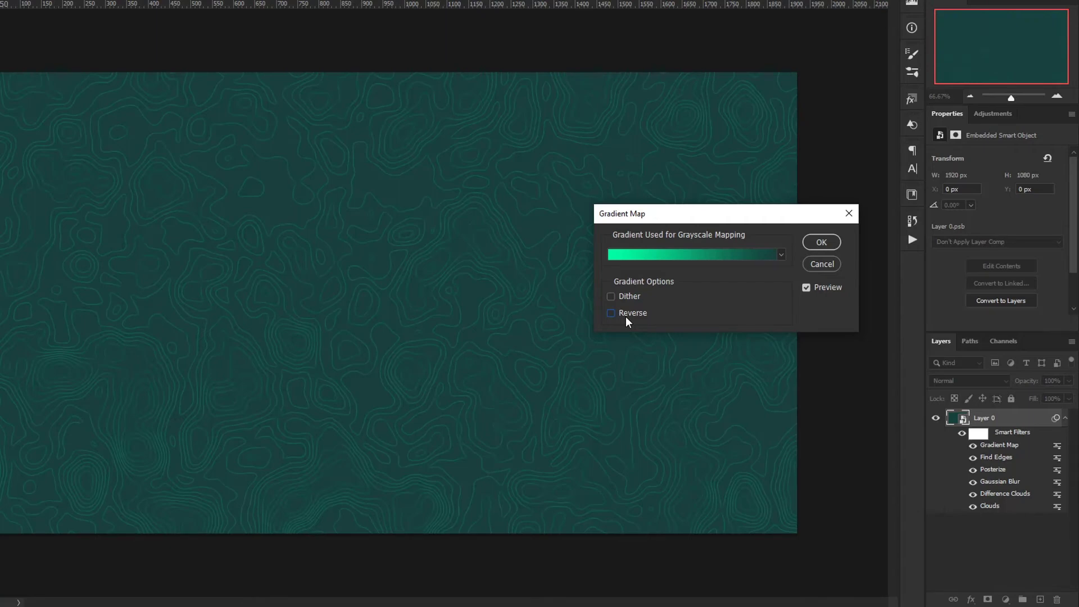
click(827, 245)
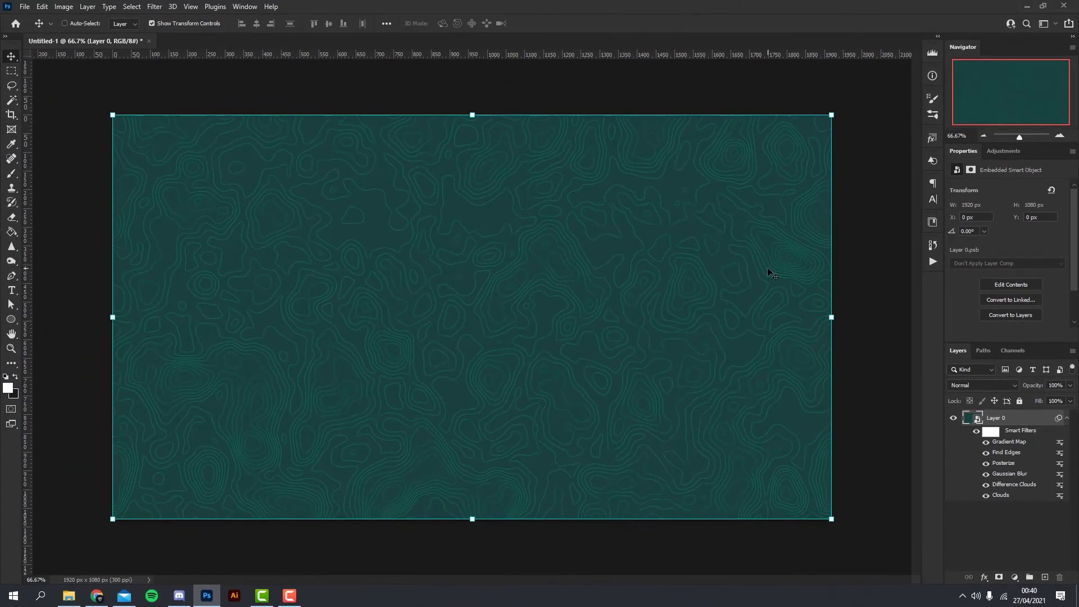
click(63, 6)
mouse_move(82, 35)
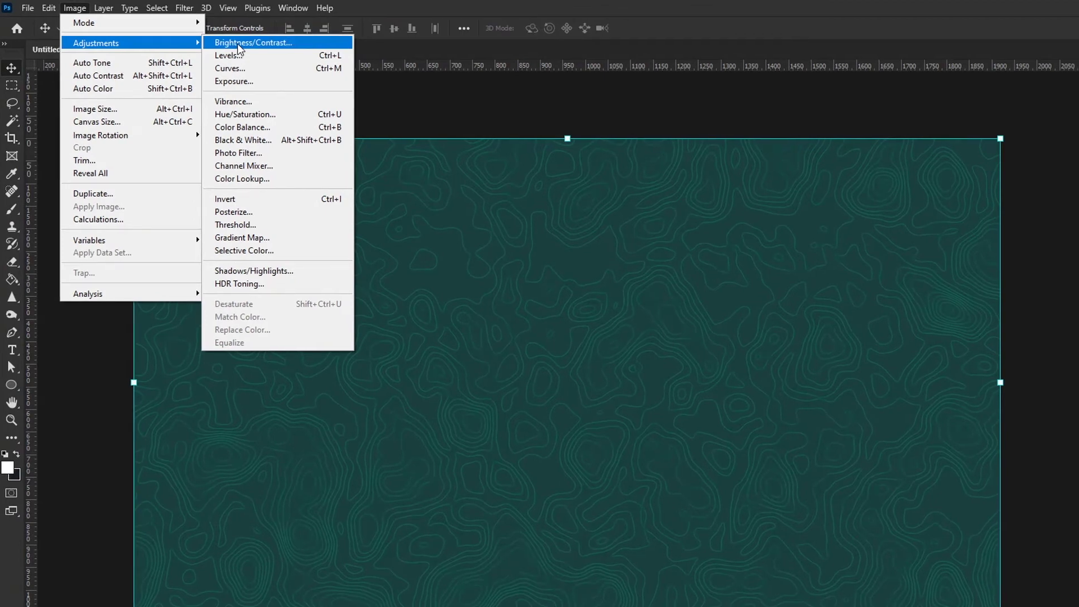
Step: Add a Brightness/Contrast smart filter with brightness 77 and contrast 80
click(240, 45)
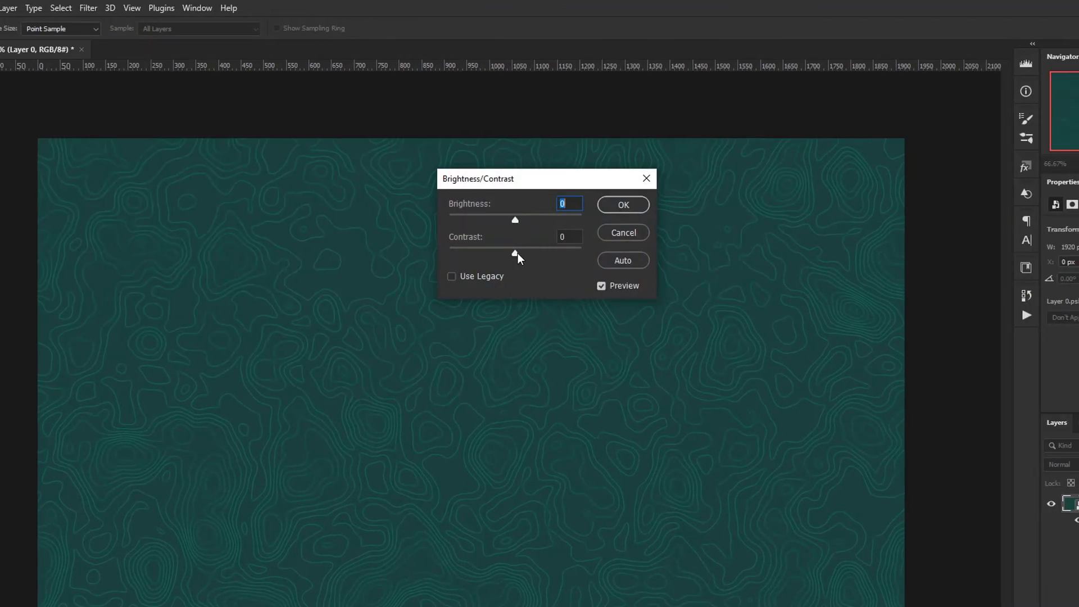
drag(515, 254, 547, 262)
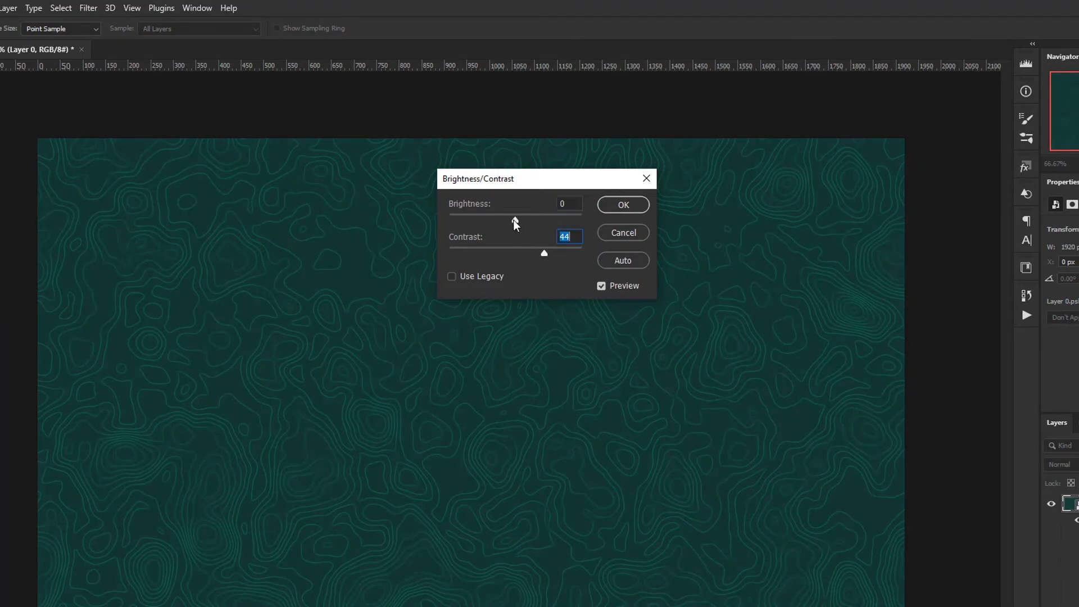
mouse_move(514, 221)
mouse_down()
mouse_move(504, 221)
mouse_move(531, 225)
mouse_up()
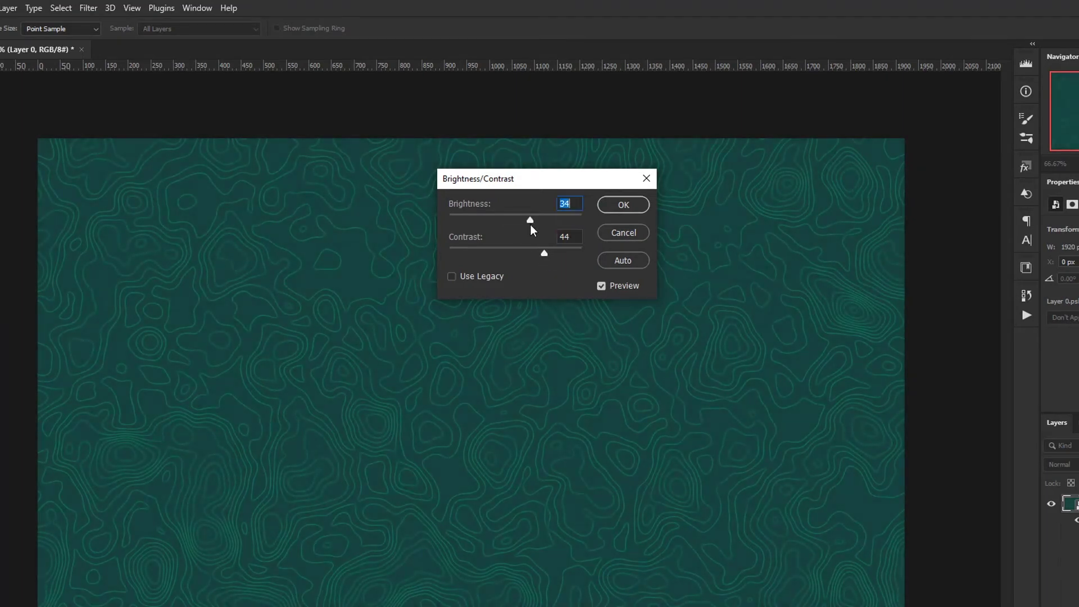
click(481, 278)
drag(516, 253, 550, 255)
drag(515, 220, 548, 223)
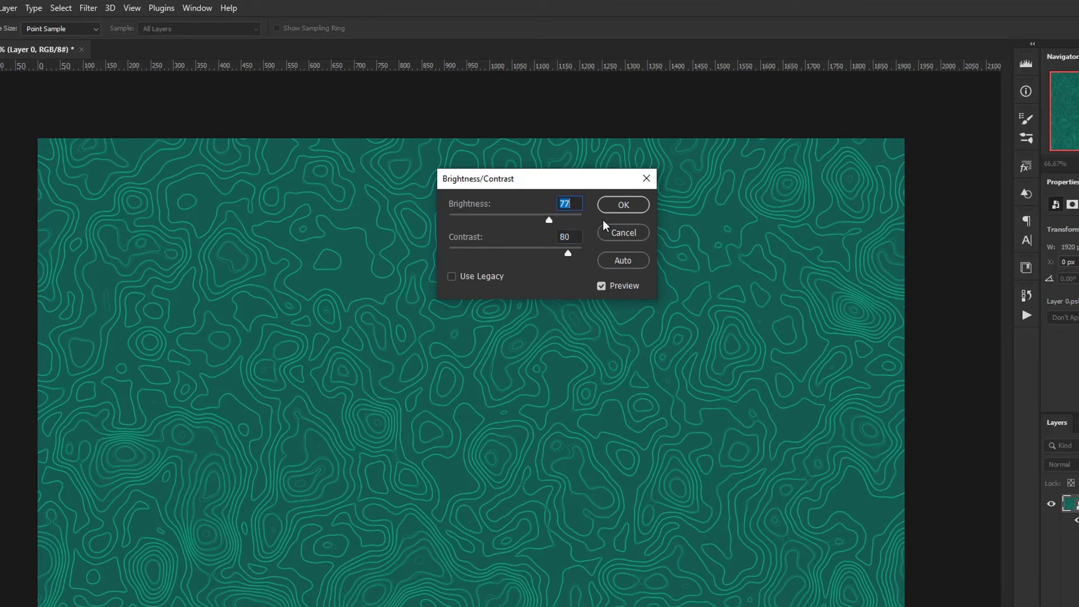
click(624, 206)
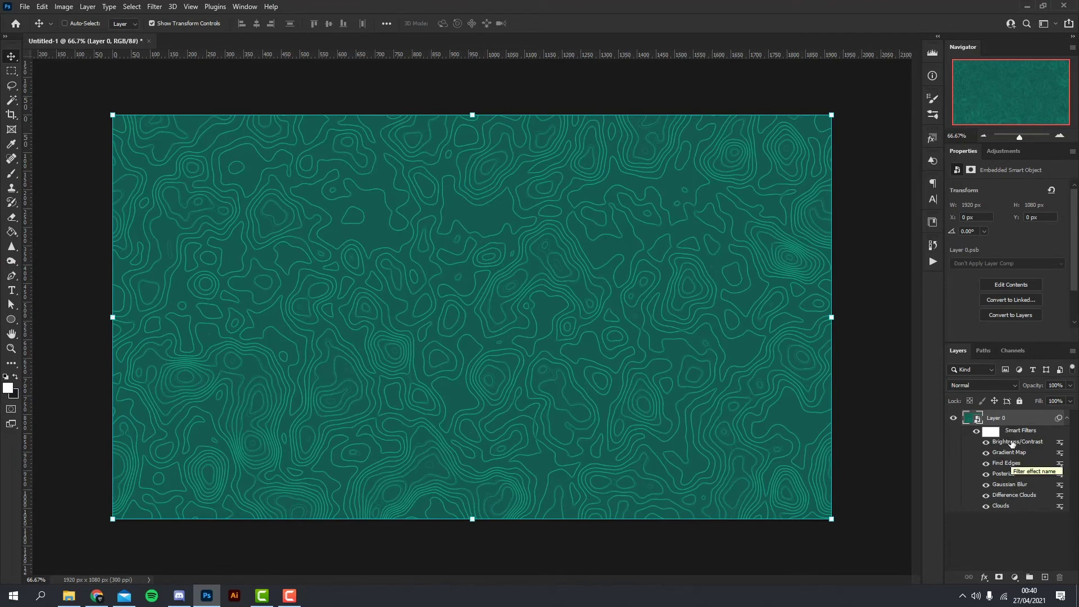
Step: Re-run the Clouds smart filter once and Difference Clouds twice for a new contour arrangement
double_click(1004, 508)
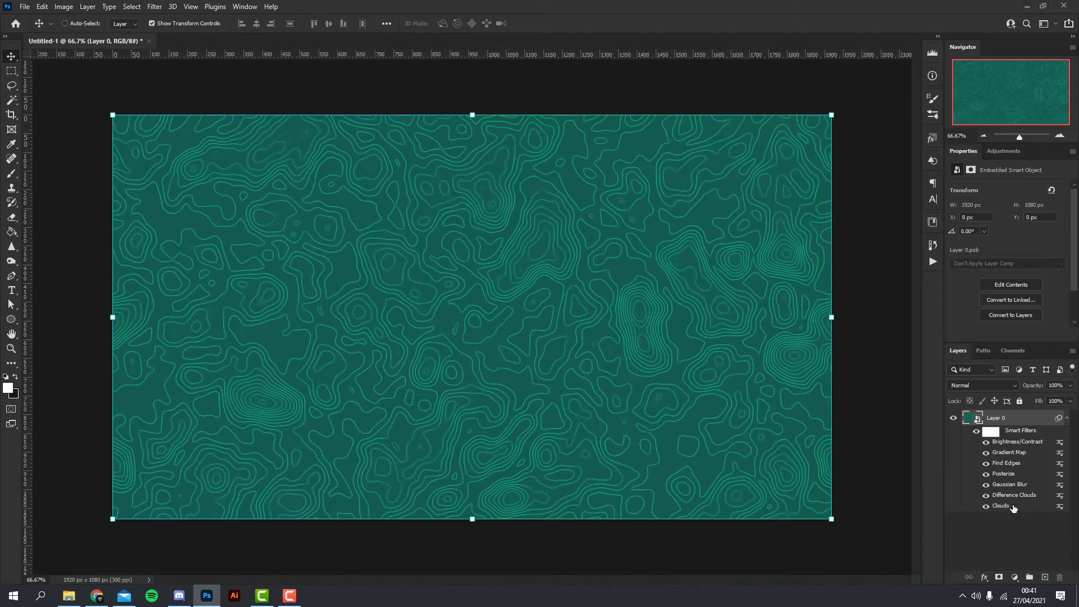
double_click(1022, 497)
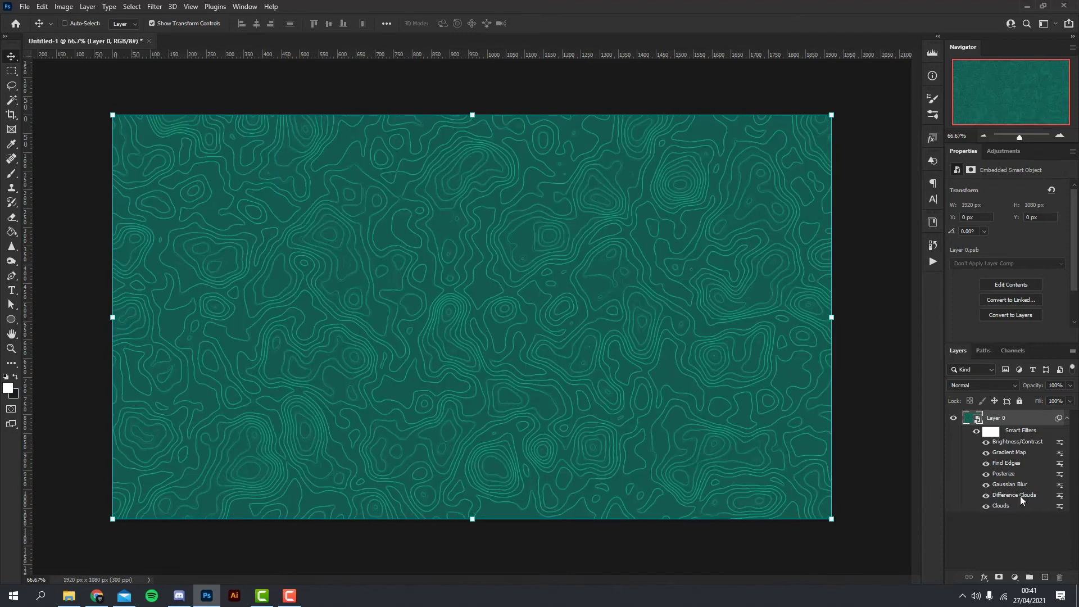
double_click(1020, 497)
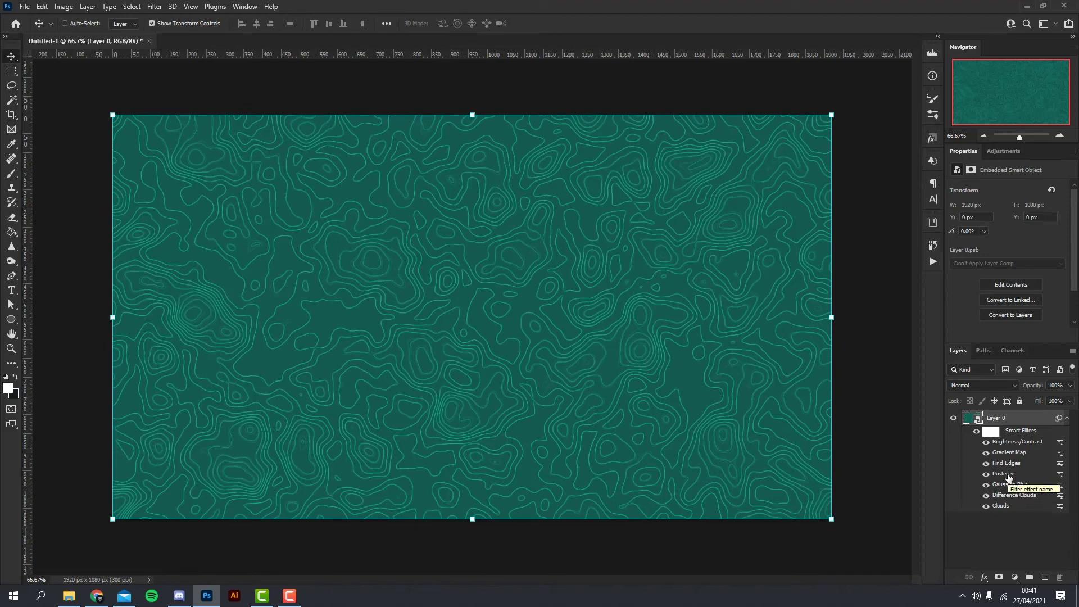
Step: Lower the Posterize smart filter to 9 levels, then regenerate the Clouds filter for a new layout
double_click(1006, 473)
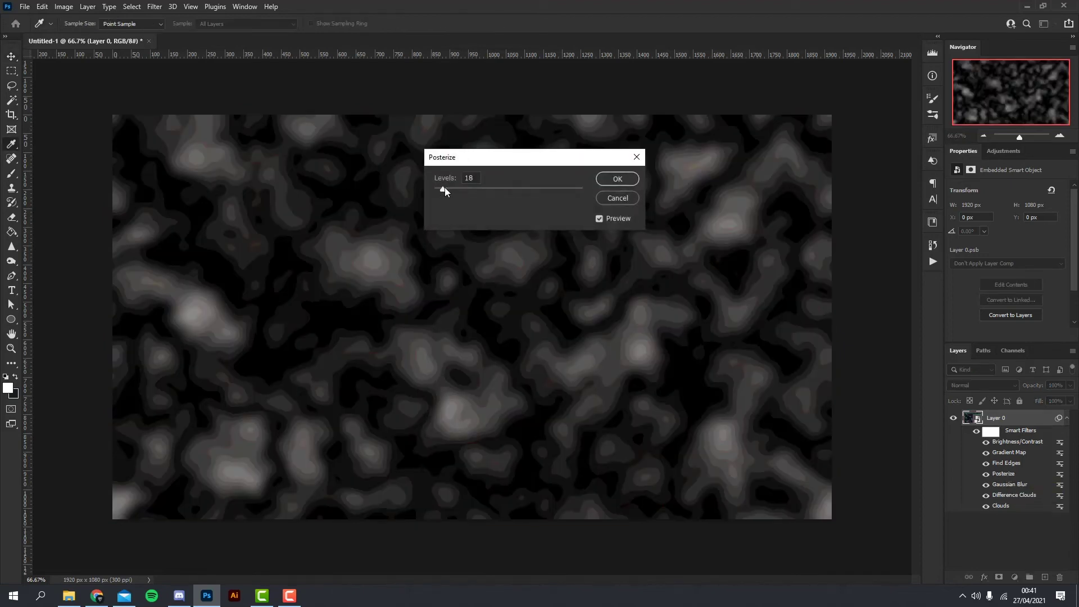
click(617, 178)
key(v)
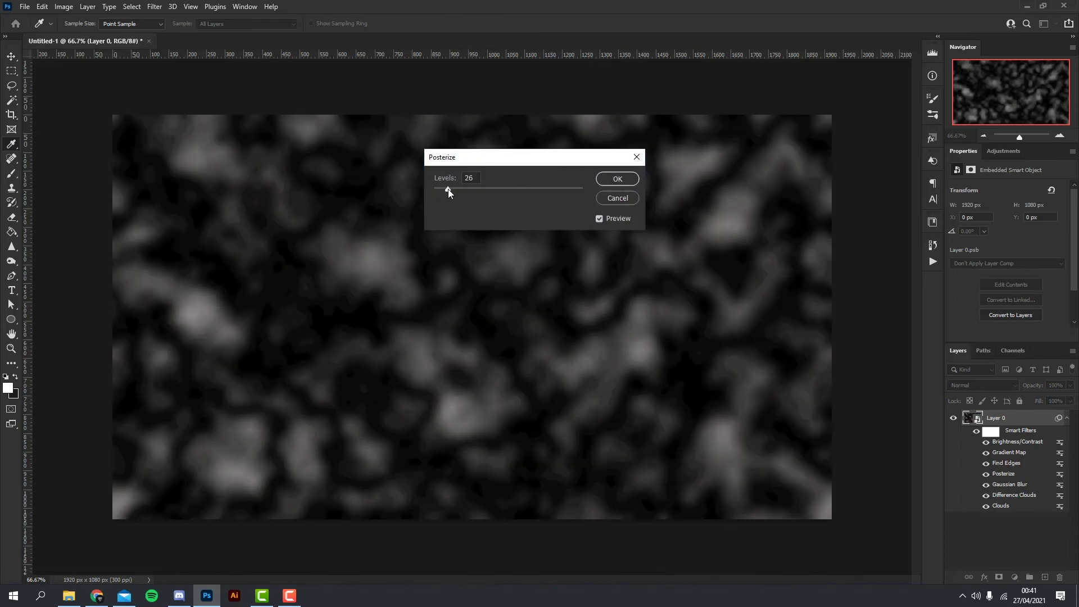
drag(447, 189, 442, 188)
drag(440, 189, 437, 189)
click(627, 181)
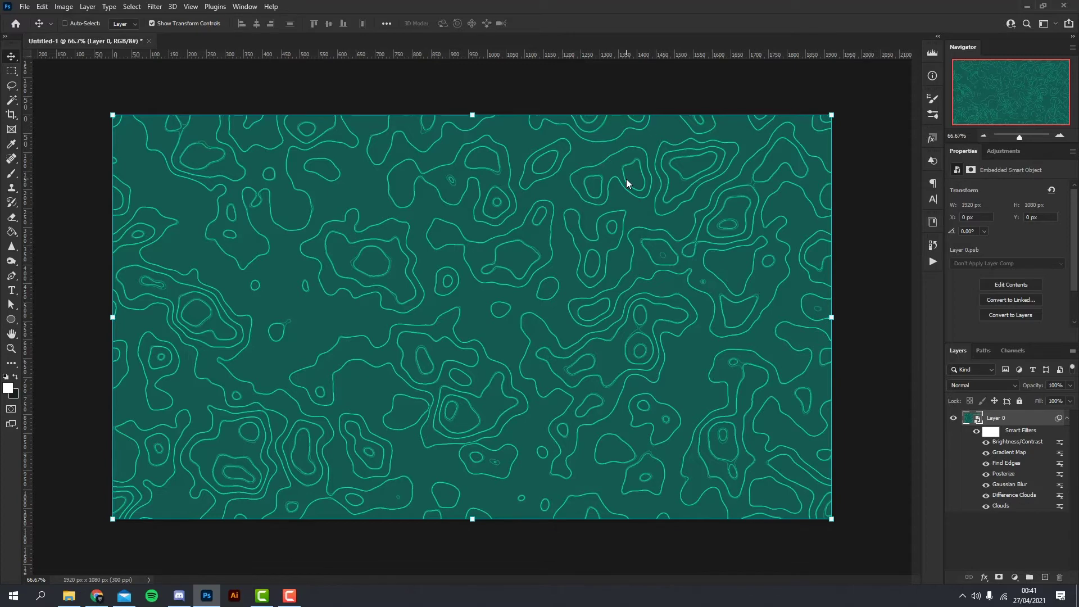
double_click(1003, 506)
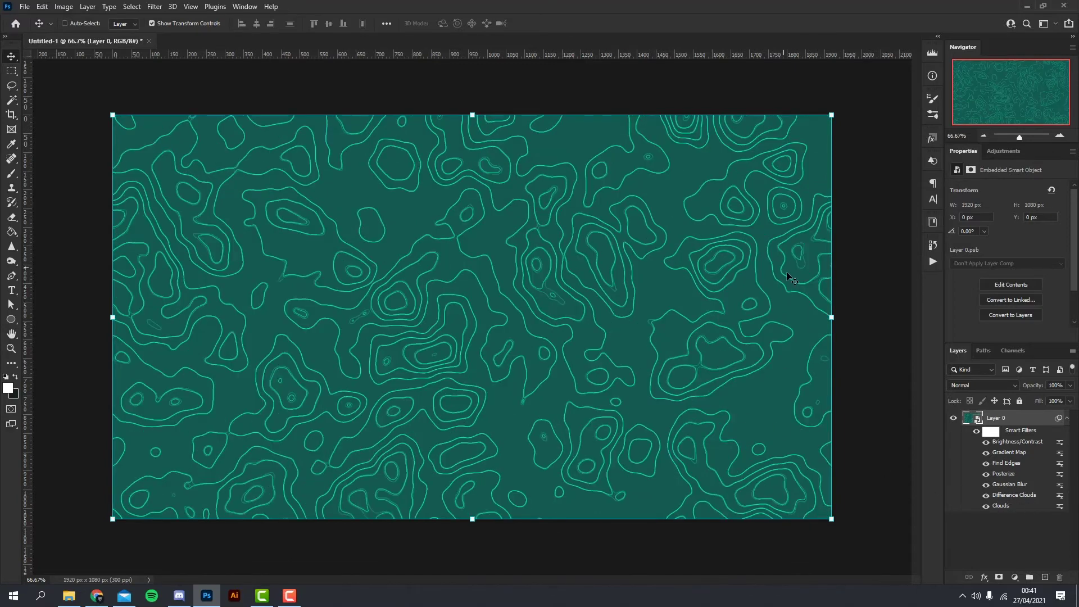